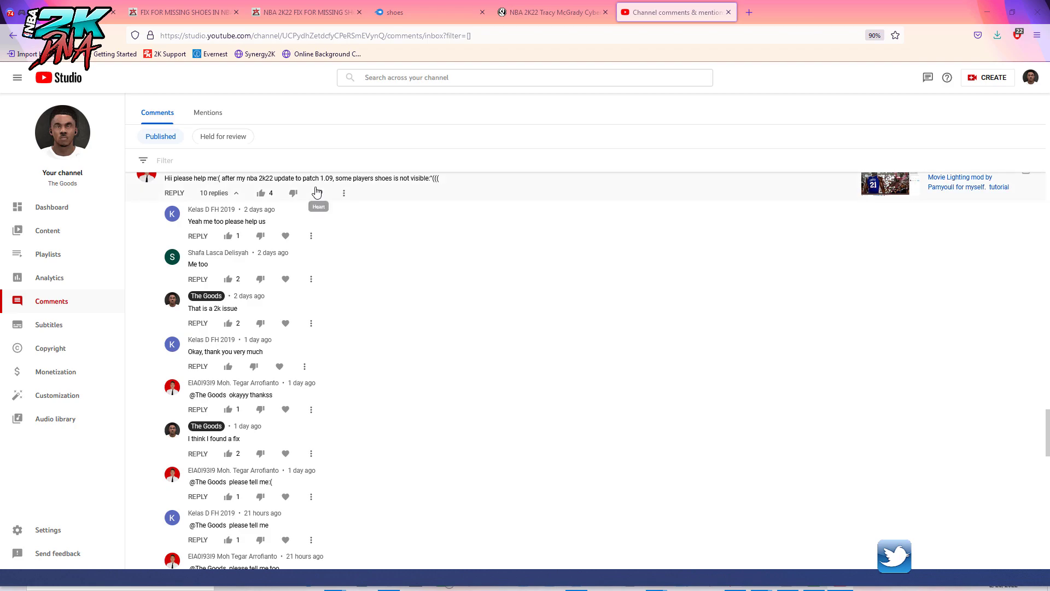
- Read the 2kspecialist 'Fix for missing shoes' post, then go to its MediaFire download page
{"action": "scroll", "coordinate": [386, 328], "scroll_direction": "down", "scroll_amount": 1}
{"action": "scroll", "coordinate": [386, 328], "scroll_direction": "down", "scroll_amount": 1}
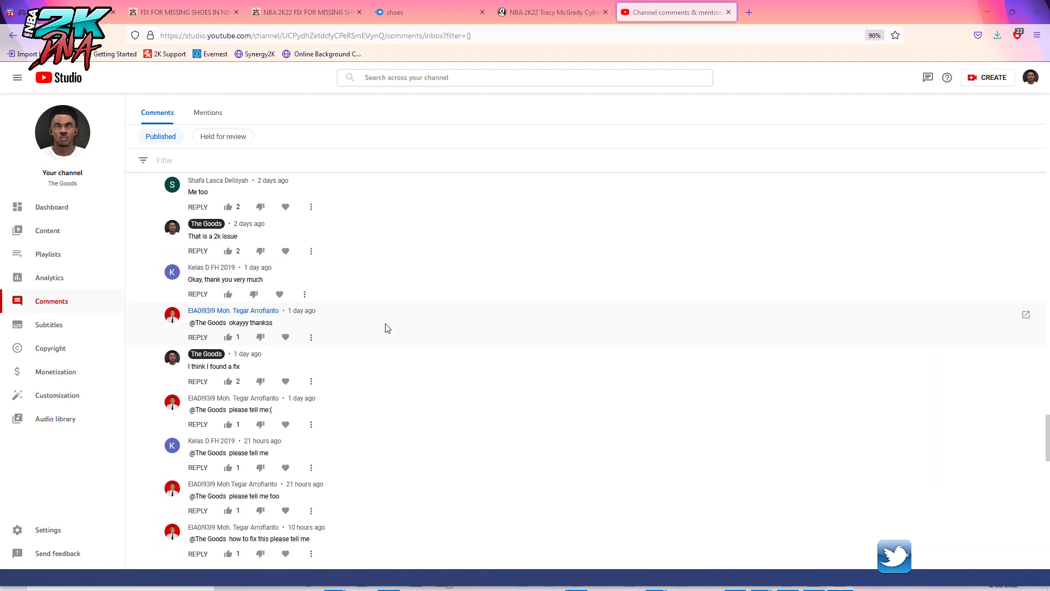
{"action": "scroll", "coordinate": [386, 327], "scroll_direction": "down", "scroll_amount": 1}
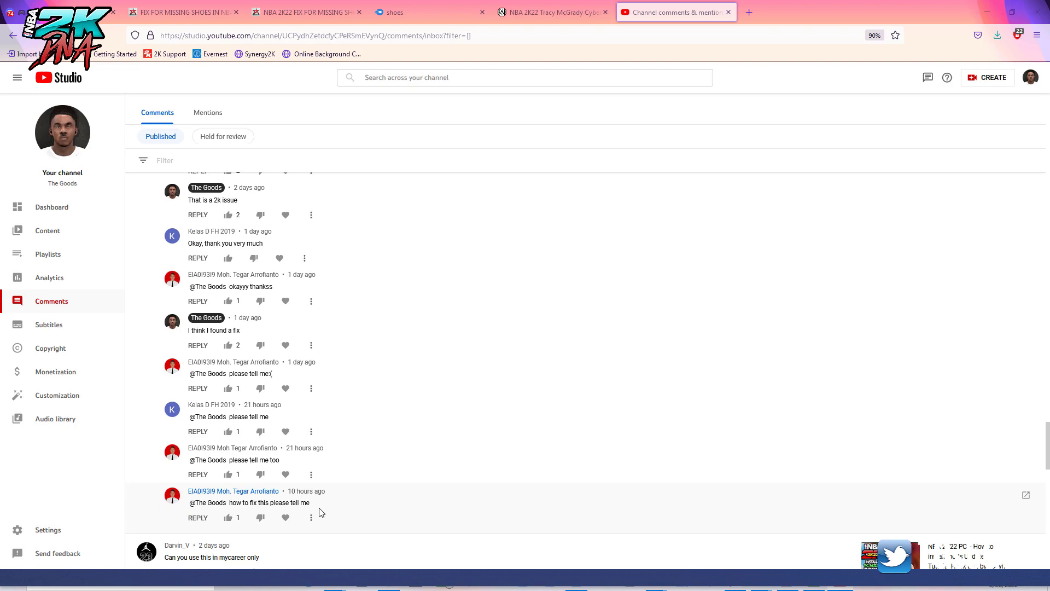
{"action": "scroll", "coordinate": [255, 510], "scroll_direction": "up", "scroll_amount": 1}
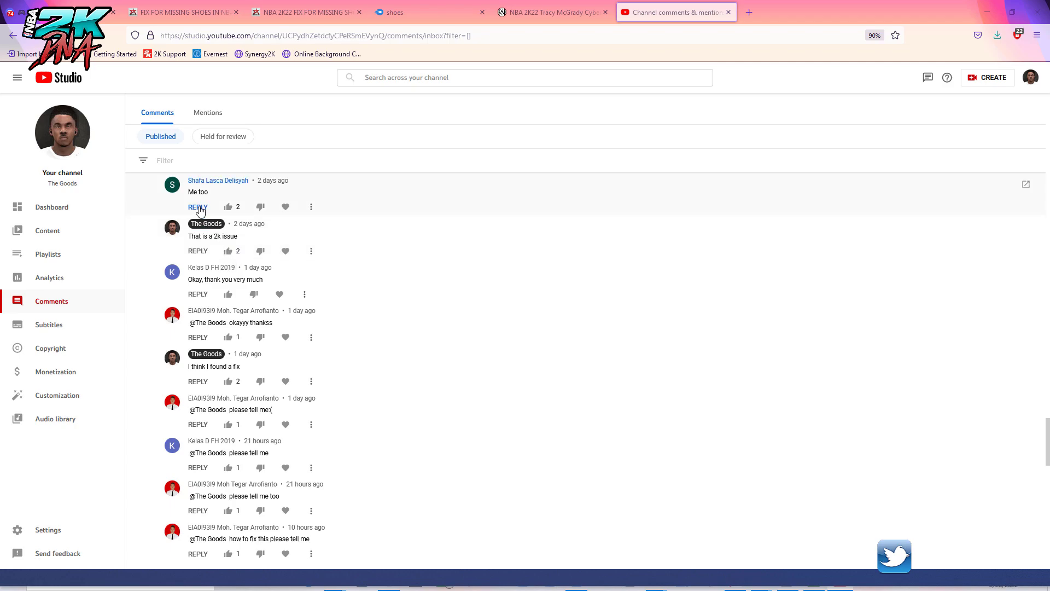
{"action": "left_click", "coordinate": [176, 10]}
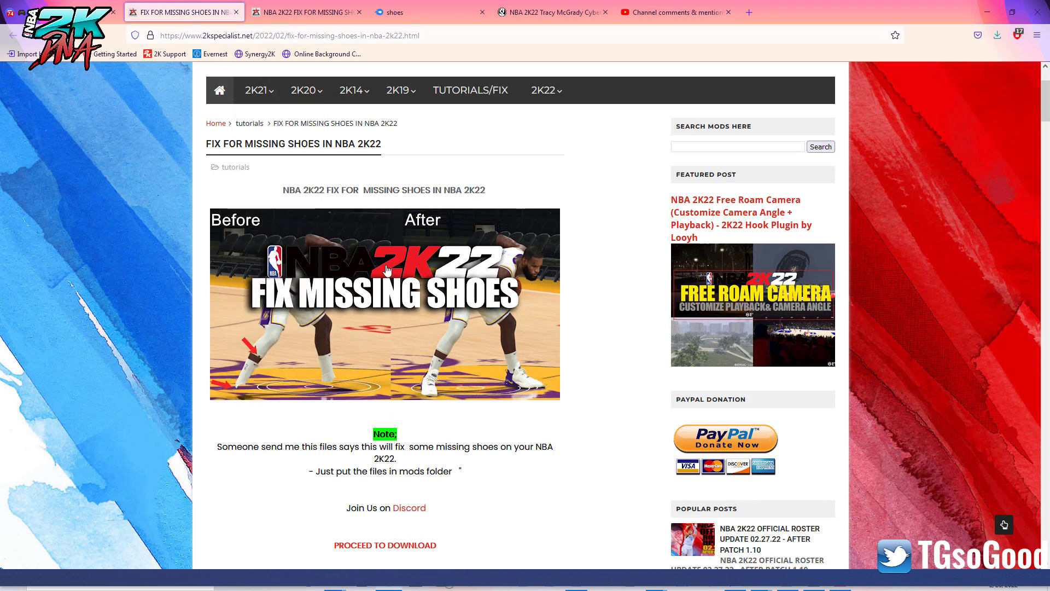
{"action": "scroll", "coordinate": [401, 253], "scroll_direction": "down", "scroll_amount": 1}
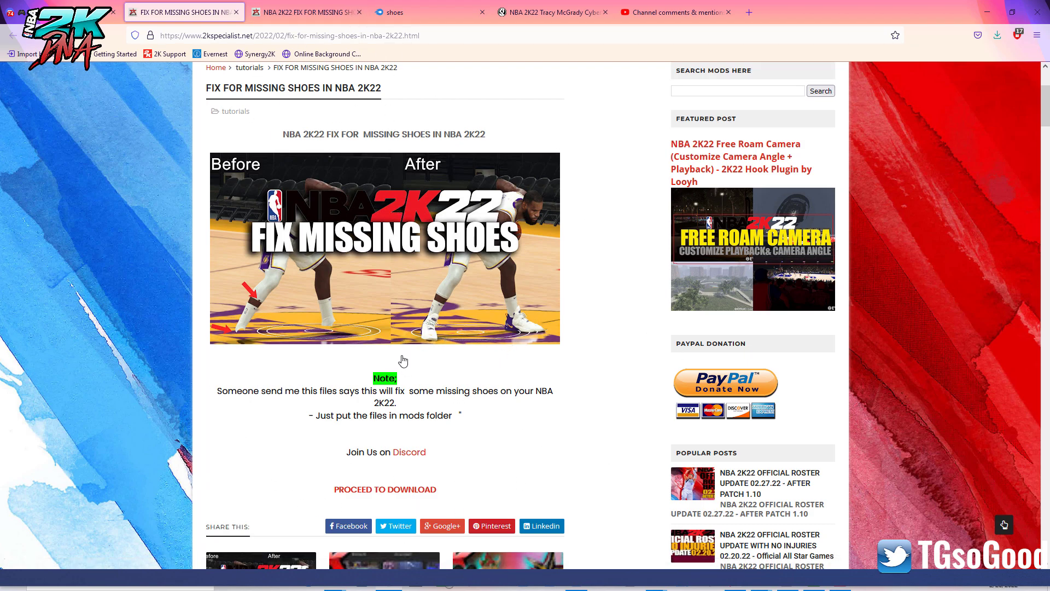
{"action": "left_click", "coordinate": [275, 10]}
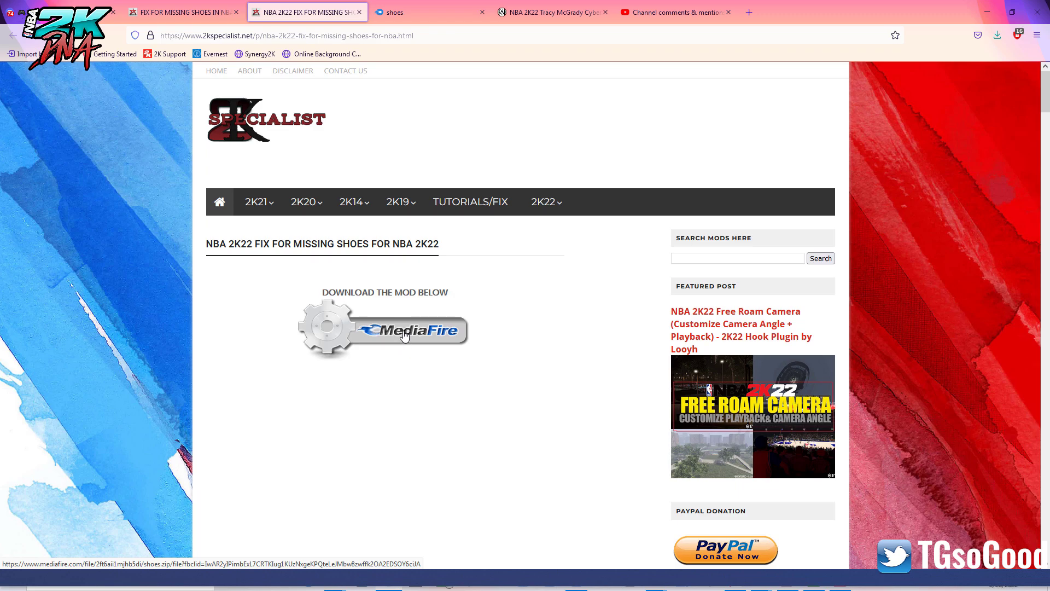
- Download shoes.zip (17.16MB) from MediaFire and save the file to disk
{"action": "left_click", "coordinate": [427, 11]}
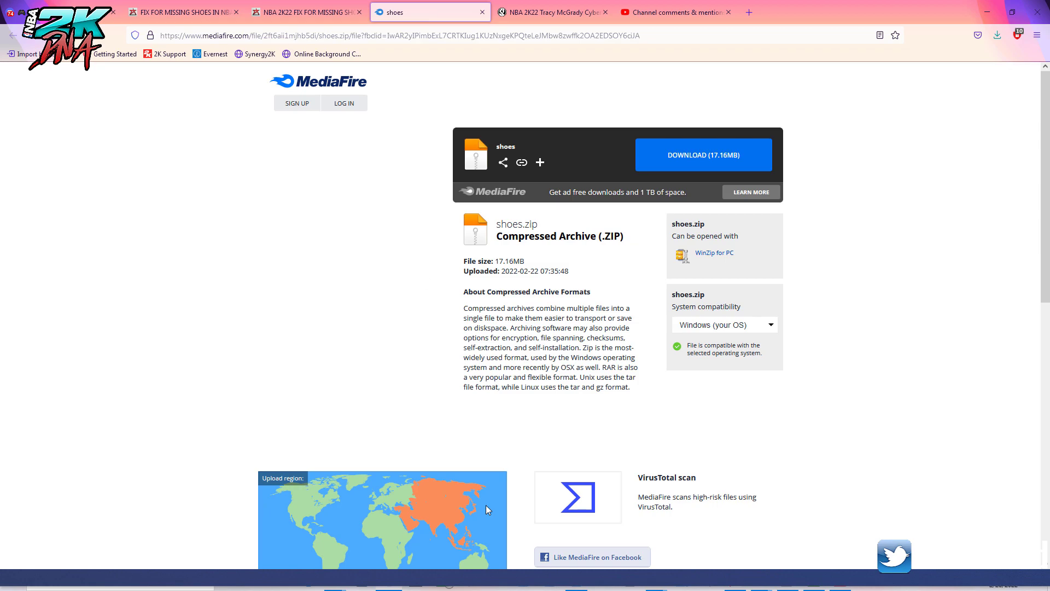
{"action": "left_click", "coordinate": [676, 161]}
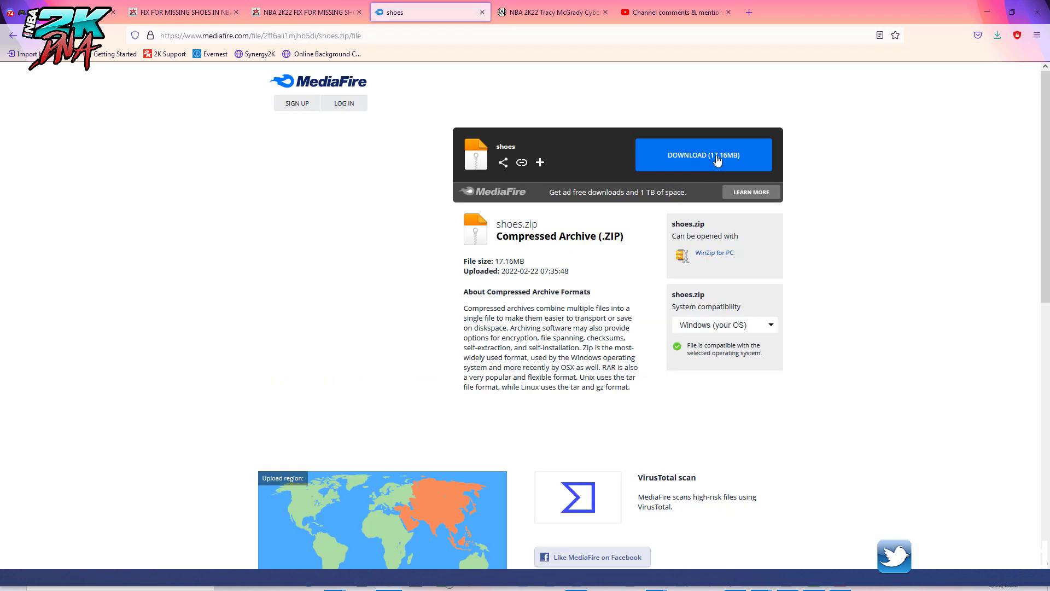
{"action": "left_click", "coordinate": [715, 158]}
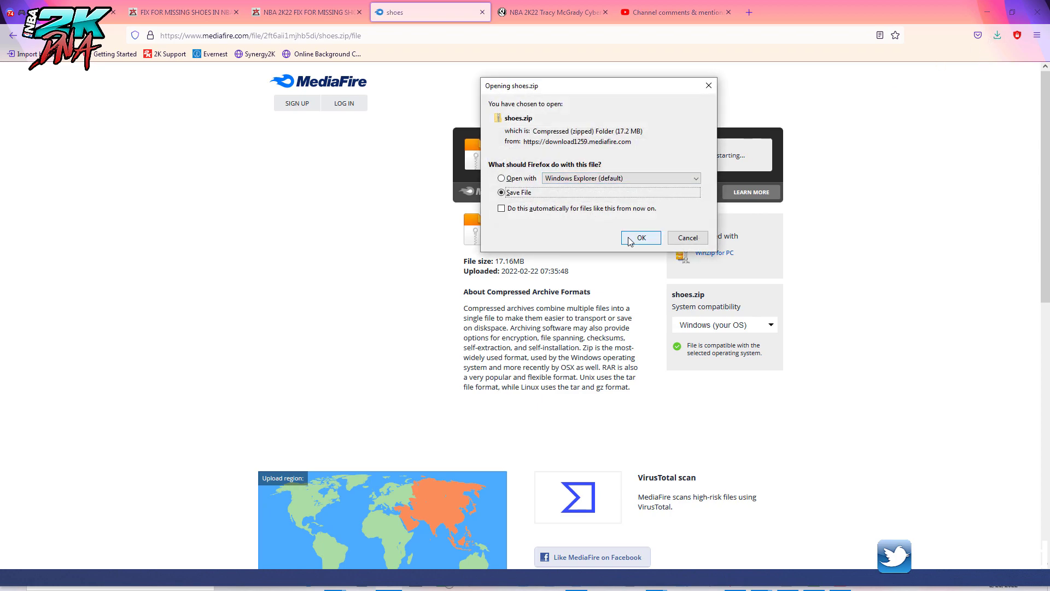
{"action": "left_click", "coordinate": [639, 237]}
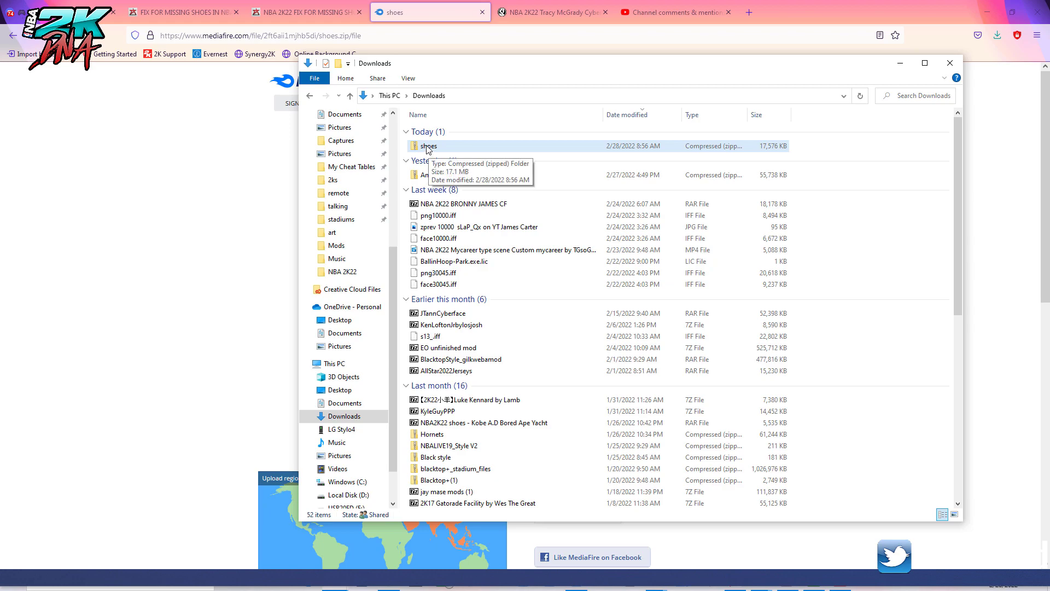
- Open shoes.zip, select the 12 .iff files in its shoes folder, and return to the archive's top level
{"action": "double_click", "coordinate": [427, 147]}
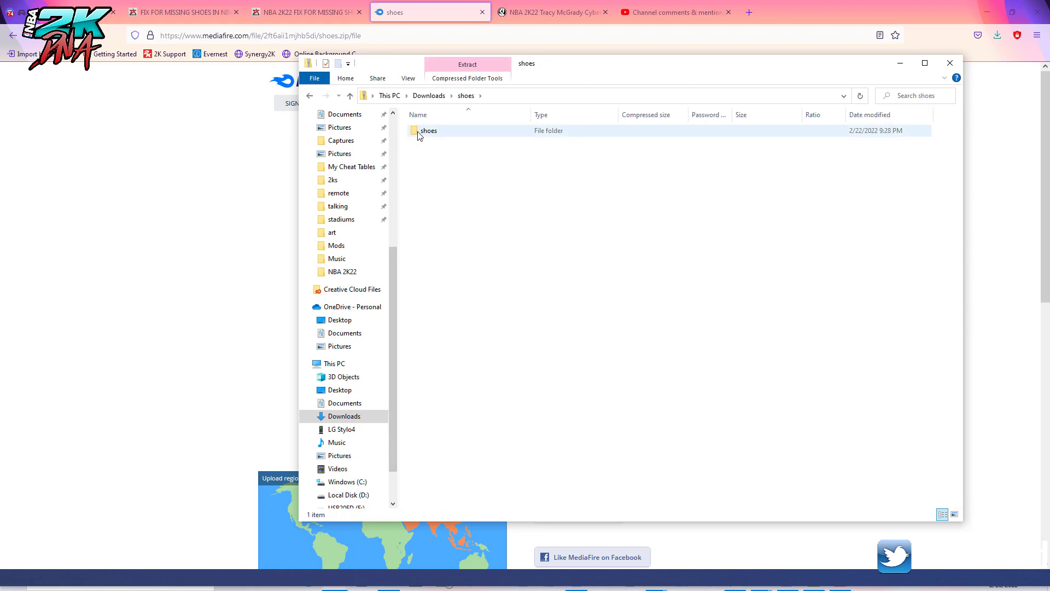
{"action": "double_click", "coordinate": [421, 136]}
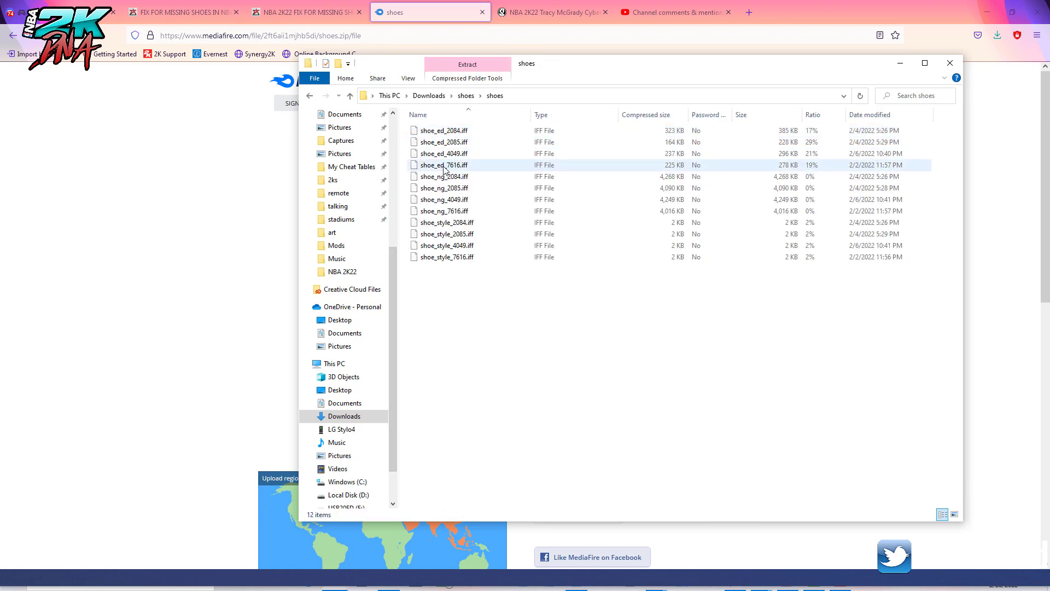
{"action": "mouse_move", "coordinate": [530, 292]}
{"action": "left_mouse_down"}
{"action": "mouse_move", "coordinate": [464, 202]}
{"action": "mouse_move", "coordinate": [464, 160]}
{"action": "mouse_move", "coordinate": [429, 149]}
{"action": "mouse_move", "coordinate": [430, 129]}
{"action": "left_mouse_up"}
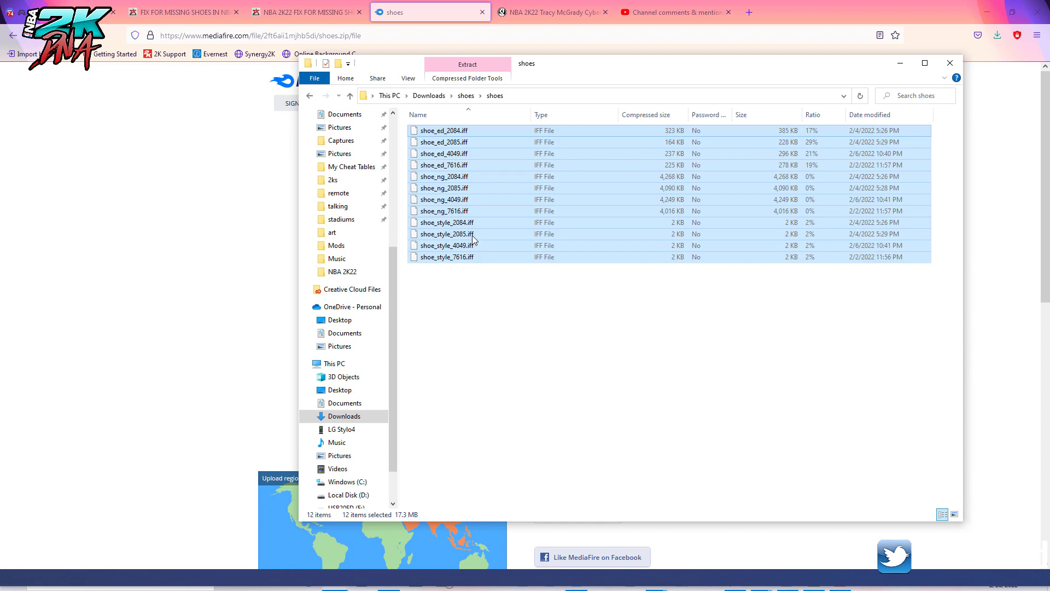
{"action": "left_click", "coordinate": [465, 96]}
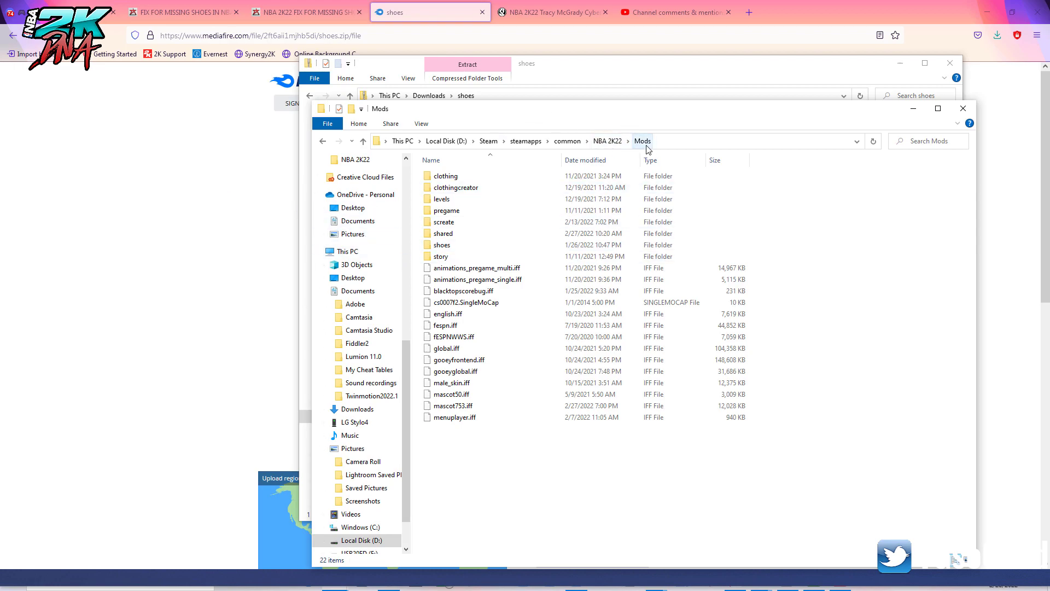
- Place the Mods window beside the archive and check the six existing files in Mods\shoes
{"action": "mouse_move", "coordinate": [630, 116]}
{"action": "left_mouse_down"}
{"action": "mouse_move", "coordinate": [739, 79]}
{"action": "mouse_move", "coordinate": [824, 69]}
{"action": "left_mouse_up"}
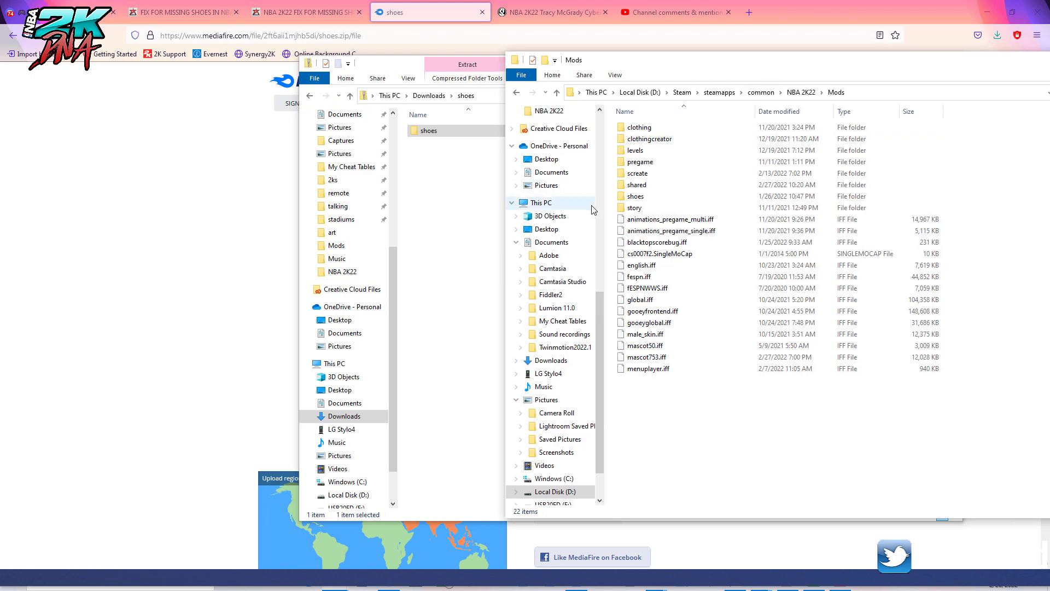
{"action": "left_click", "coordinate": [639, 199]}
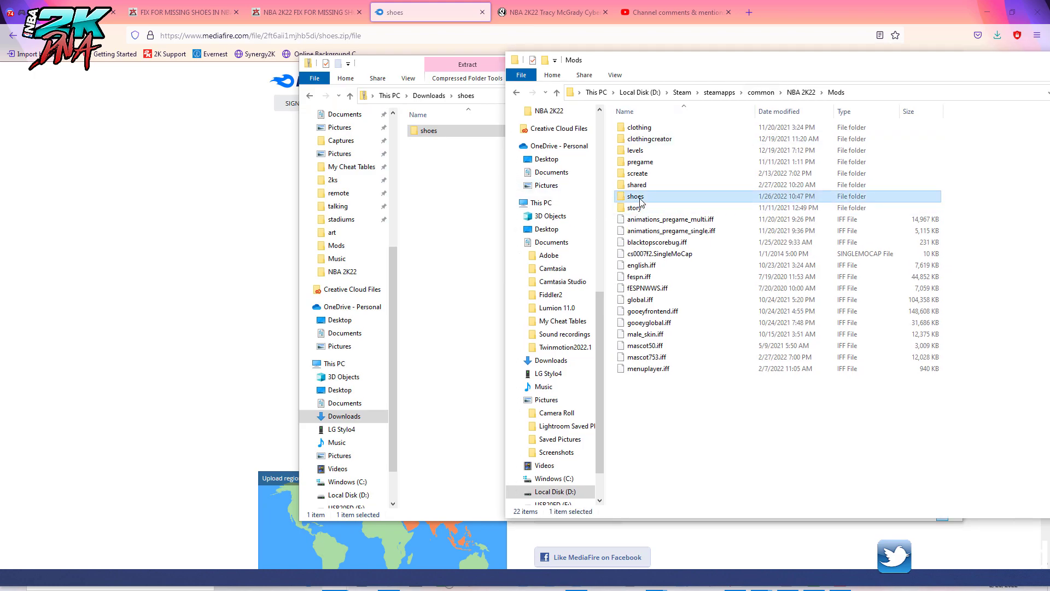
{"action": "left_click", "coordinate": [652, 193]}
{"action": "double_click", "coordinate": [644, 198]}
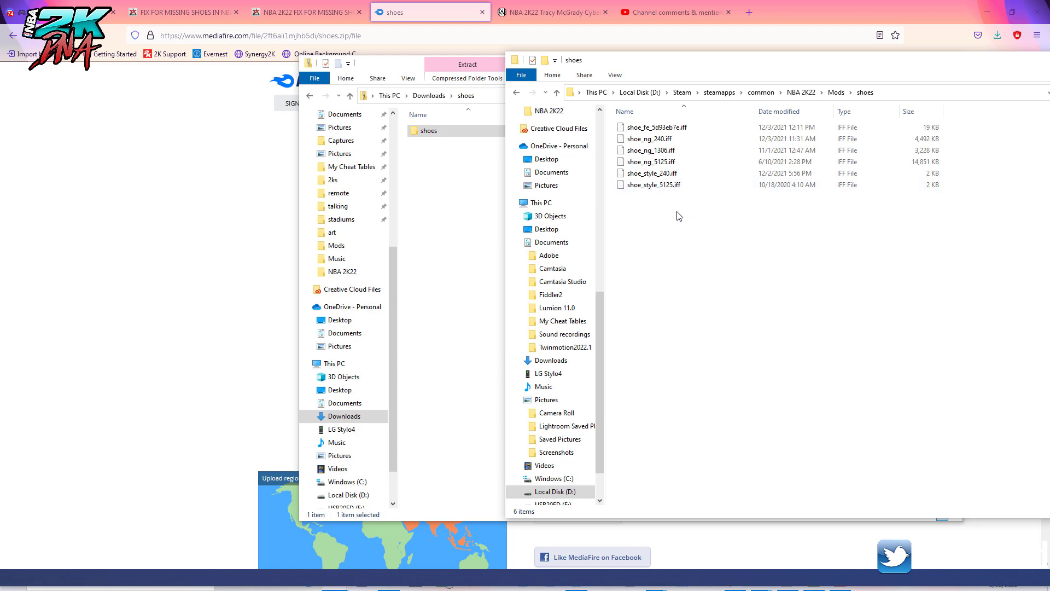
{"action": "mouse_move", "coordinate": [669, 208]}
{"action": "left_mouse_down"}
{"action": "mouse_move", "coordinate": [616, 145]}
{"action": "mouse_move", "coordinate": [613, 121]}
{"action": "left_mouse_up"}
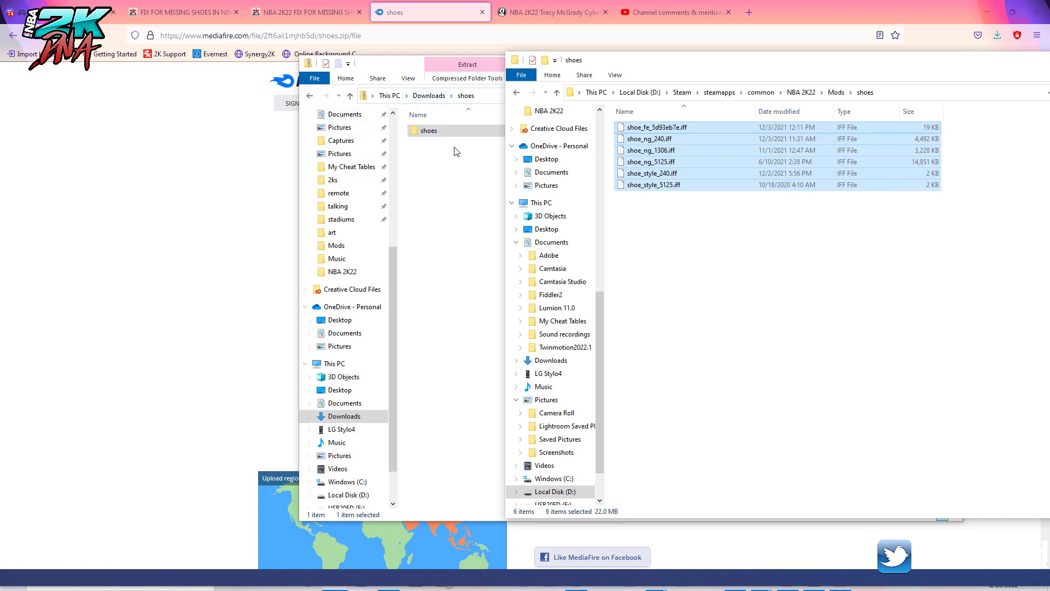
- Compare against the zip's shoes folder, then navigate back up to Mods and Downloads
{"action": "left_click", "coordinate": [444, 189]}
{"action": "double_click", "coordinate": [461, 133]}
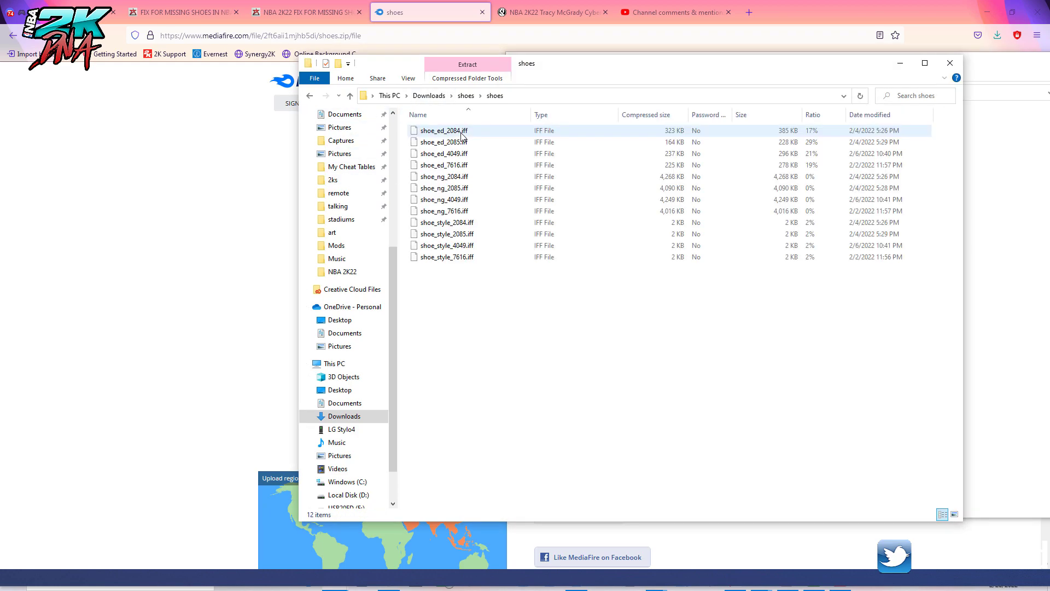
{"action": "left_click", "coordinate": [466, 96]}
{"action": "left_click", "coordinate": [782, 230]}
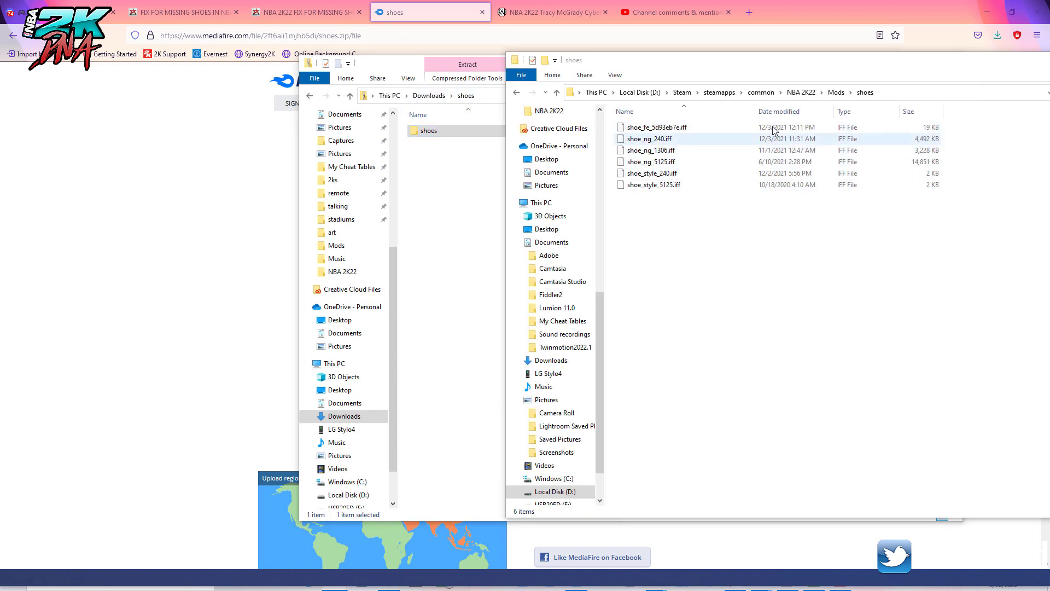
{"action": "left_click", "coordinate": [516, 94]}
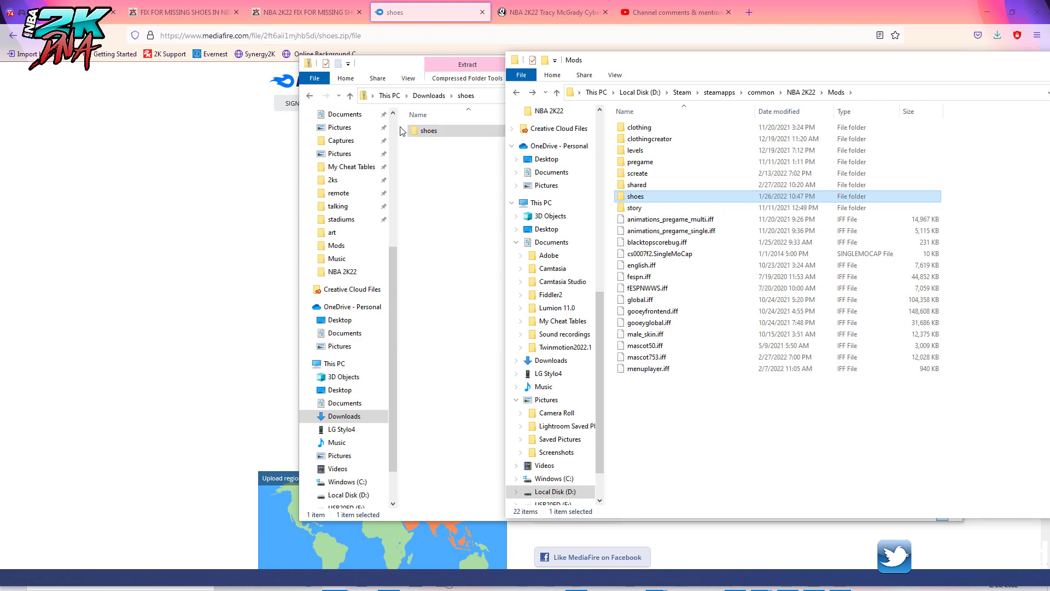
{"action": "left_click", "coordinate": [440, 133]}
{"action": "left_click", "coordinate": [429, 96]}
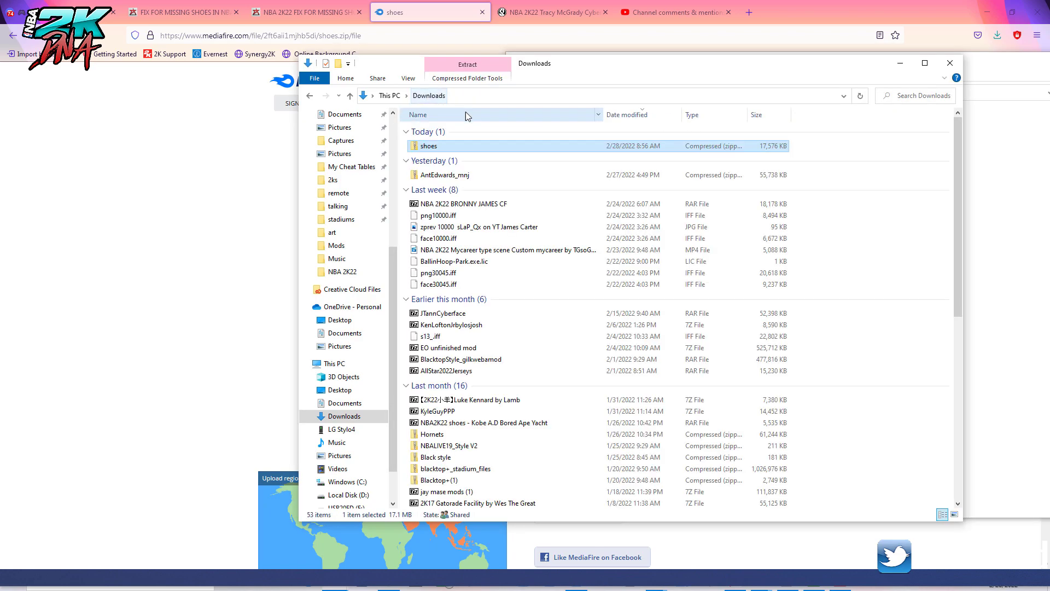
- Drag the shoes folder from shoes.zip onto the NBA 2K22 Mods folder to merge it
{"action": "double_click", "coordinate": [427, 148]}
{"action": "left_click", "coordinate": [424, 136]}
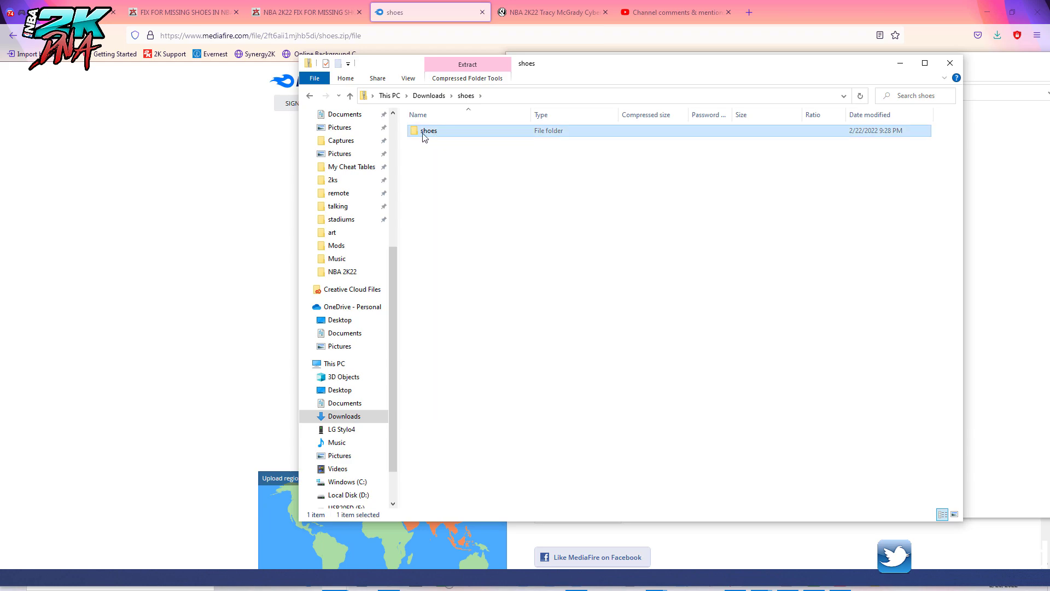
{"action": "left_click_drag", "start_coordinate": [651, 77], "coordinate": [457, 147]}
{"action": "mouse_move", "coordinate": [275, 206]}
{"action": "left_mouse_down"}
{"action": "mouse_move", "coordinate": [818, 361]}
{"action": "mouse_move", "coordinate": [912, 440]}
{"action": "mouse_move", "coordinate": [917, 461]}
{"action": "left_mouse_up"}
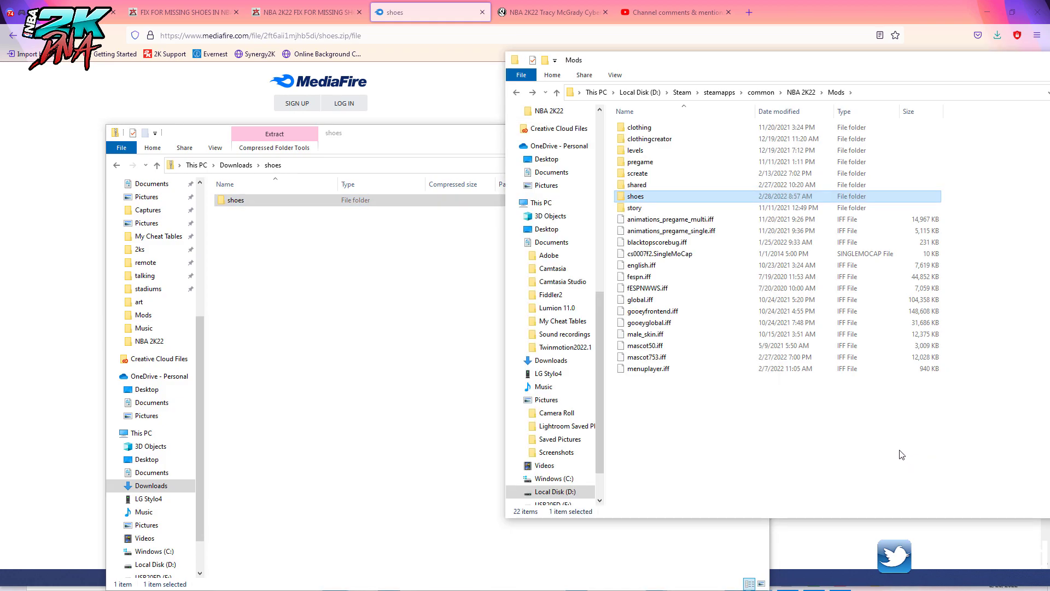
- Open the merged Mods shoes folder, now holding 18 files, and sort it by Date modified
{"action": "mouse_move", "coordinate": [640, 200]}
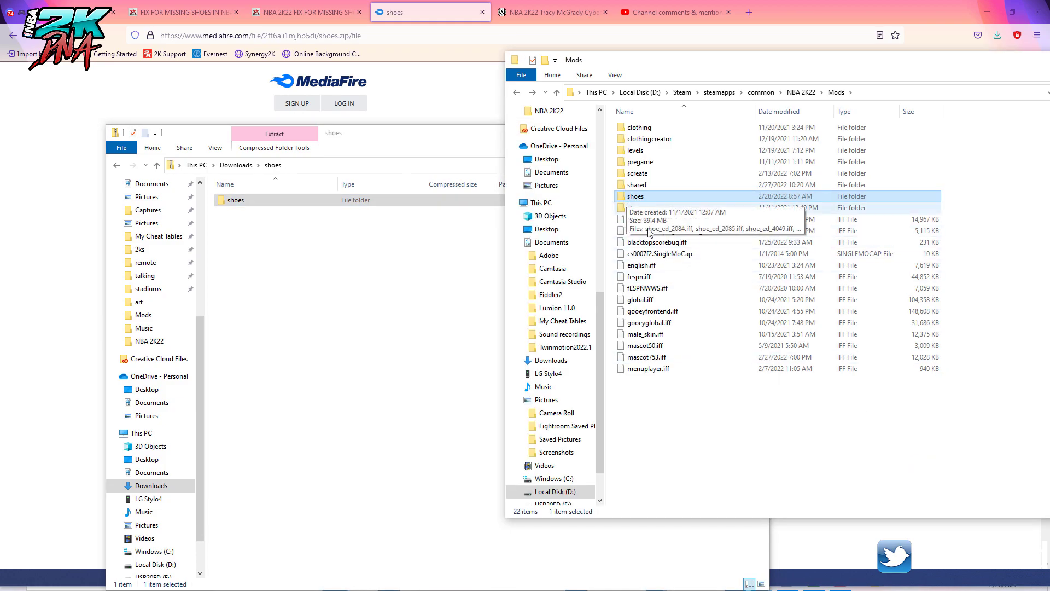
{"action": "left_click", "coordinate": [775, 428]}
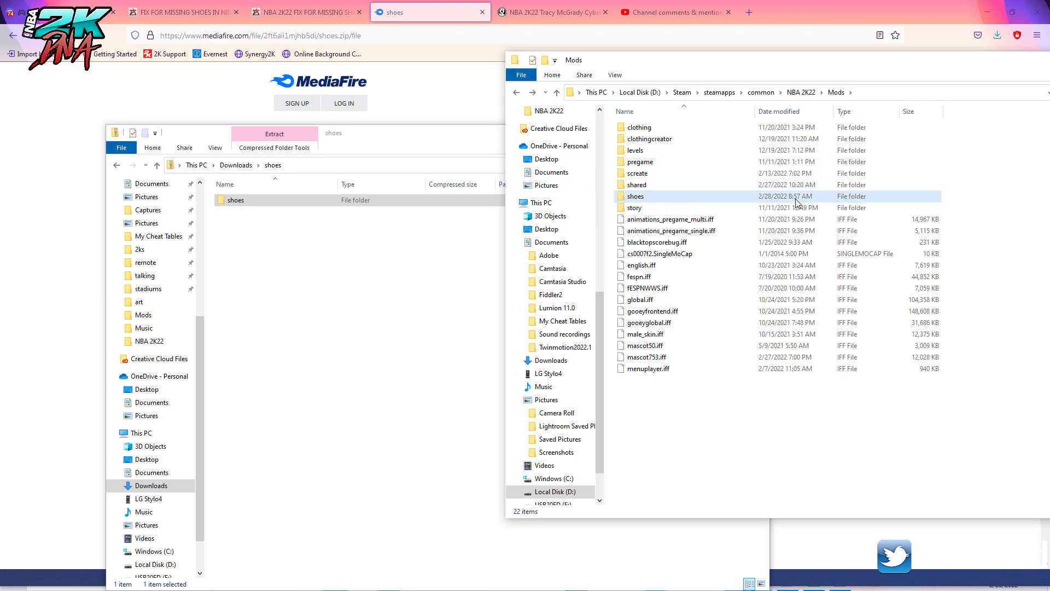
{"action": "left_click", "coordinate": [627, 200]}
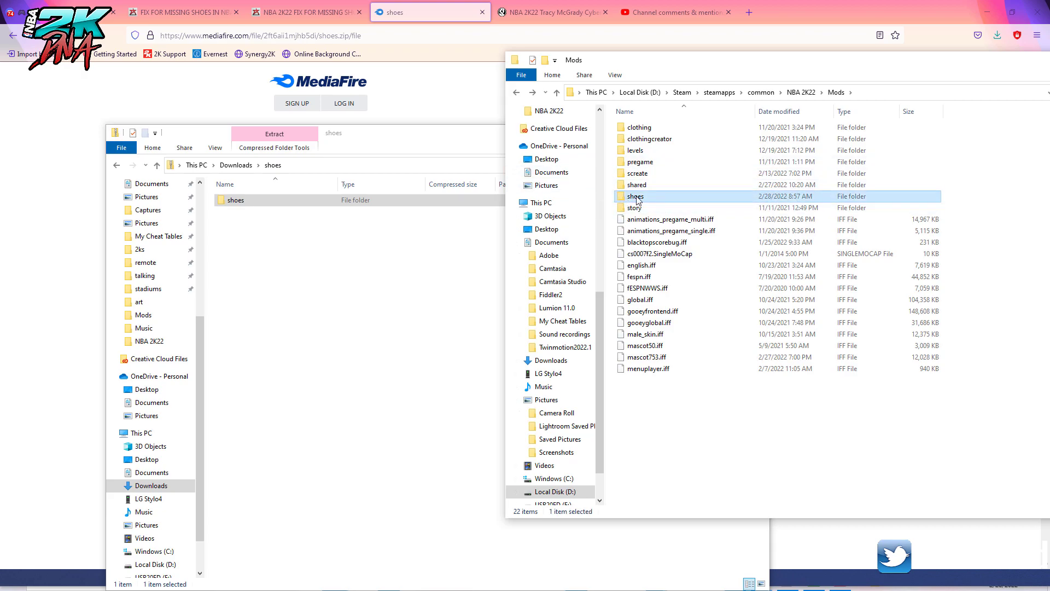
{"action": "double_click", "coordinate": [635, 198]}
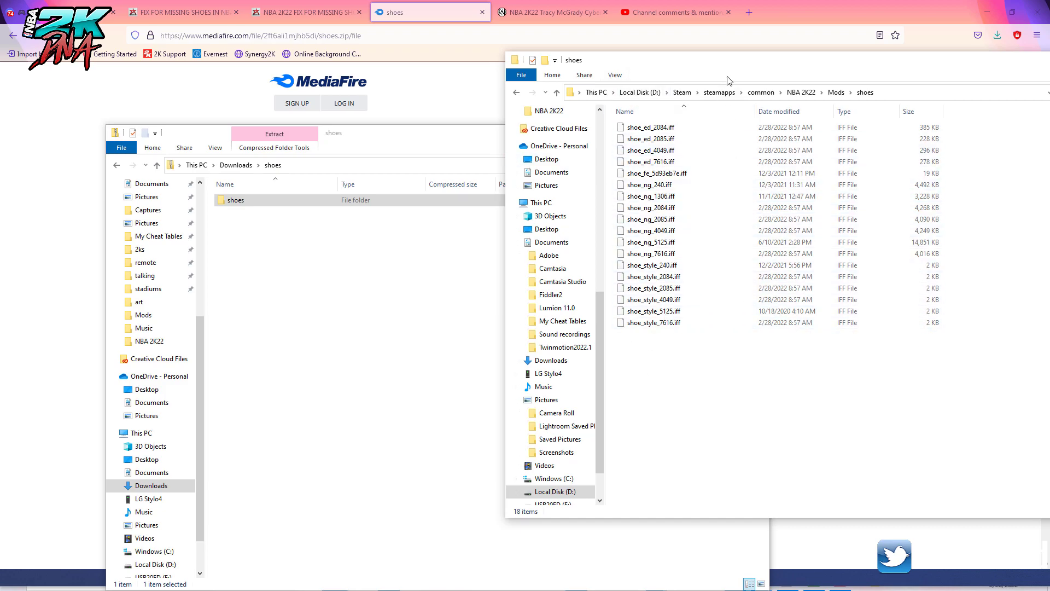
{"action": "left_click", "coordinate": [781, 117]}
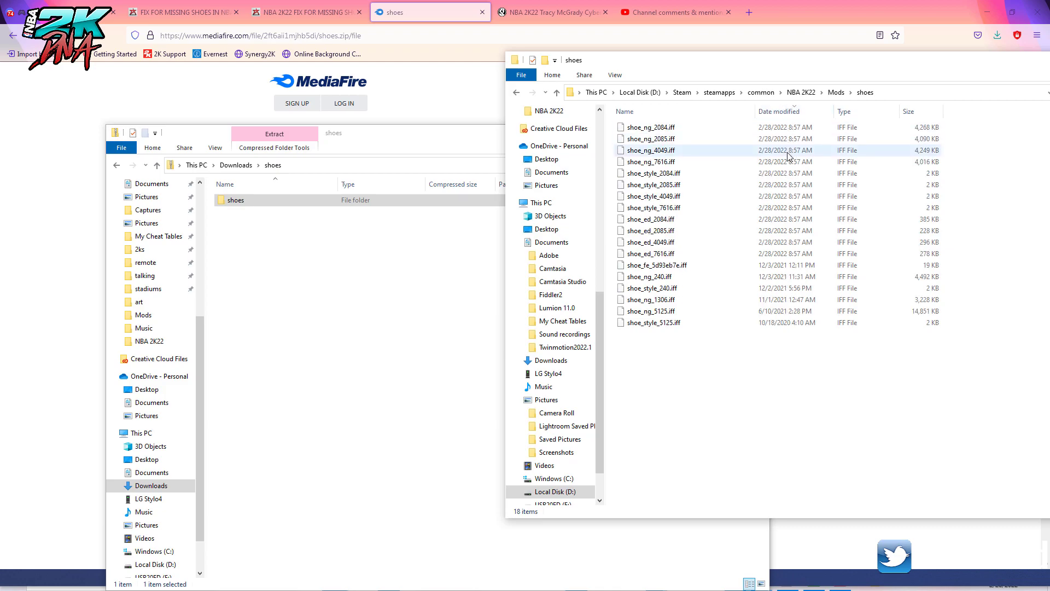
{"action": "left_click", "coordinate": [781, 115]}
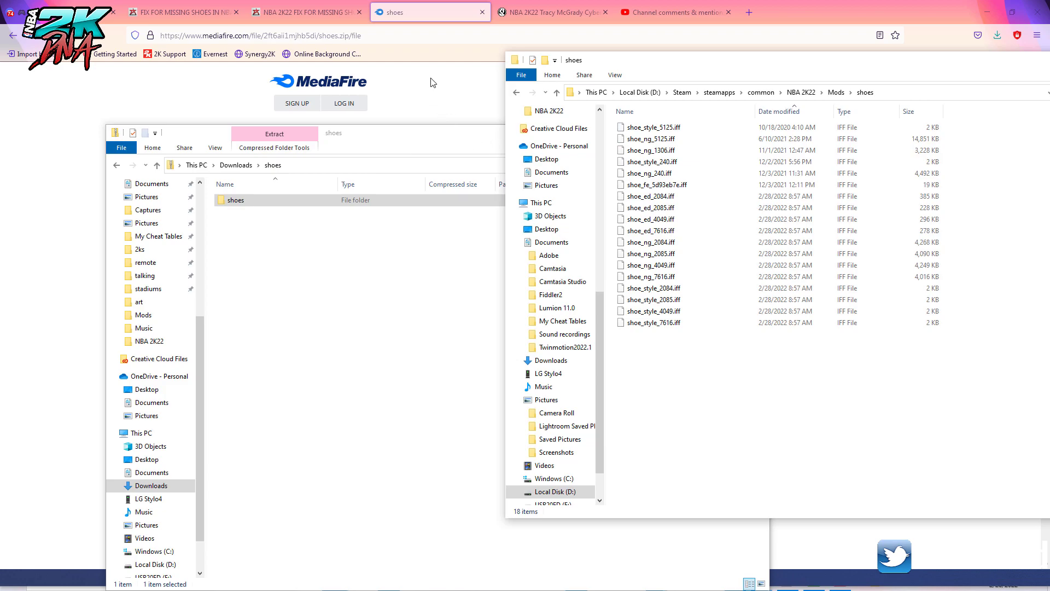
{"action": "left_click", "coordinate": [178, 11]}
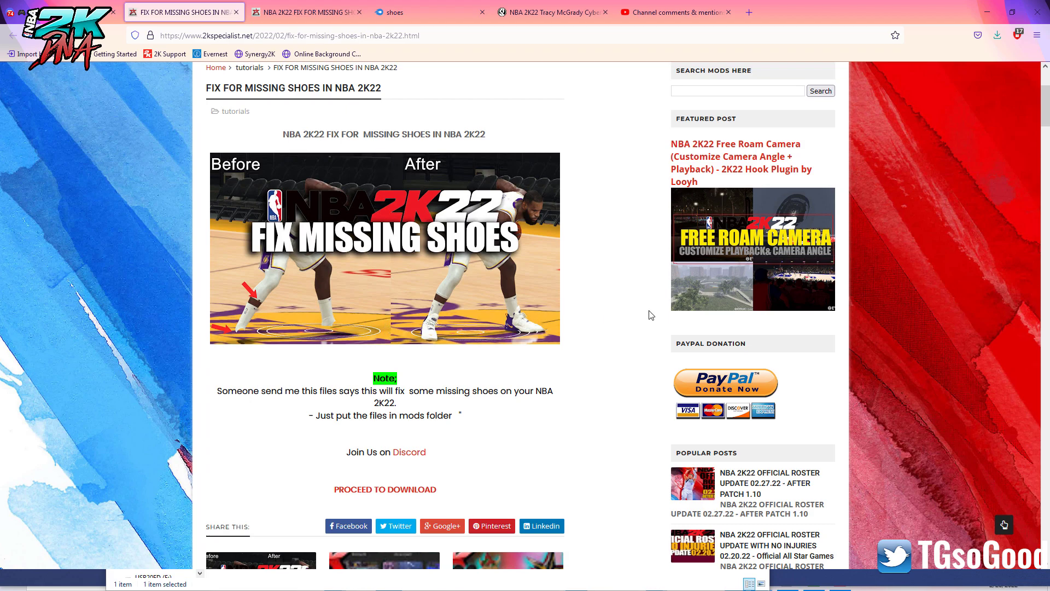
{"action": "scroll", "coordinate": [463, 432], "scroll_direction": "up", "scroll_amount": 2}
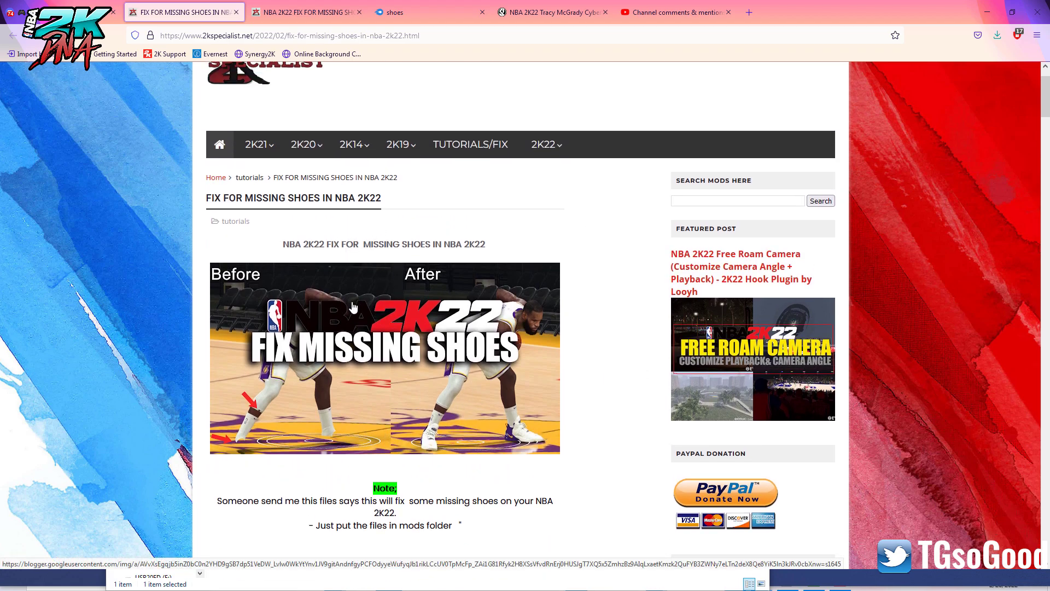
{"action": "scroll", "coordinate": [342, 383], "scroll_direction": "down", "scroll_amount": 2}
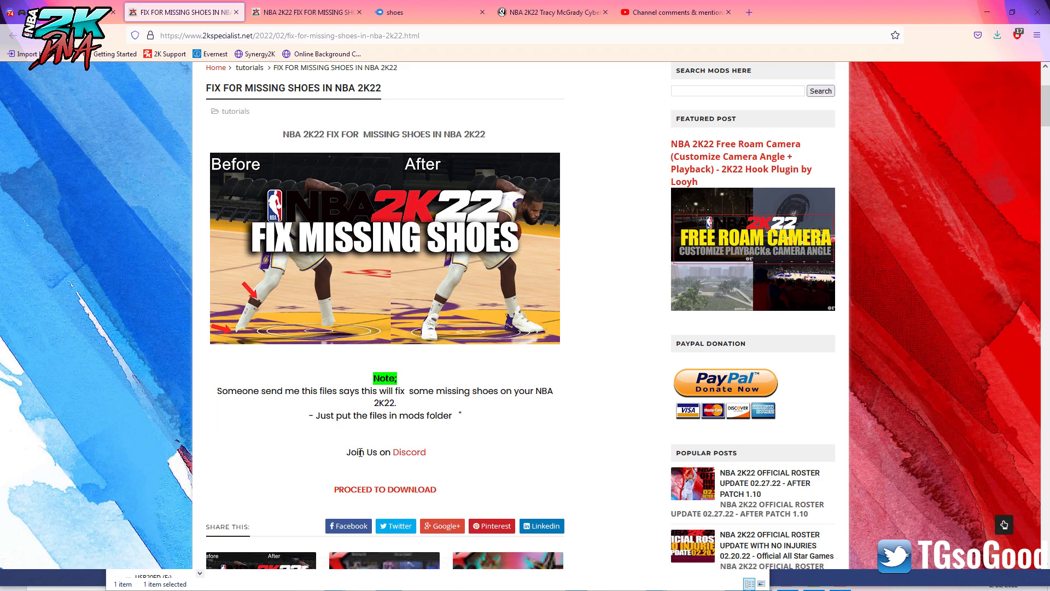
{"action": "scroll", "coordinate": [464, 424], "scroll_direction": "down", "scroll_amount": 1}
{"action": "scroll", "coordinate": [464, 425], "scroll_direction": "up", "scroll_amount": 2}
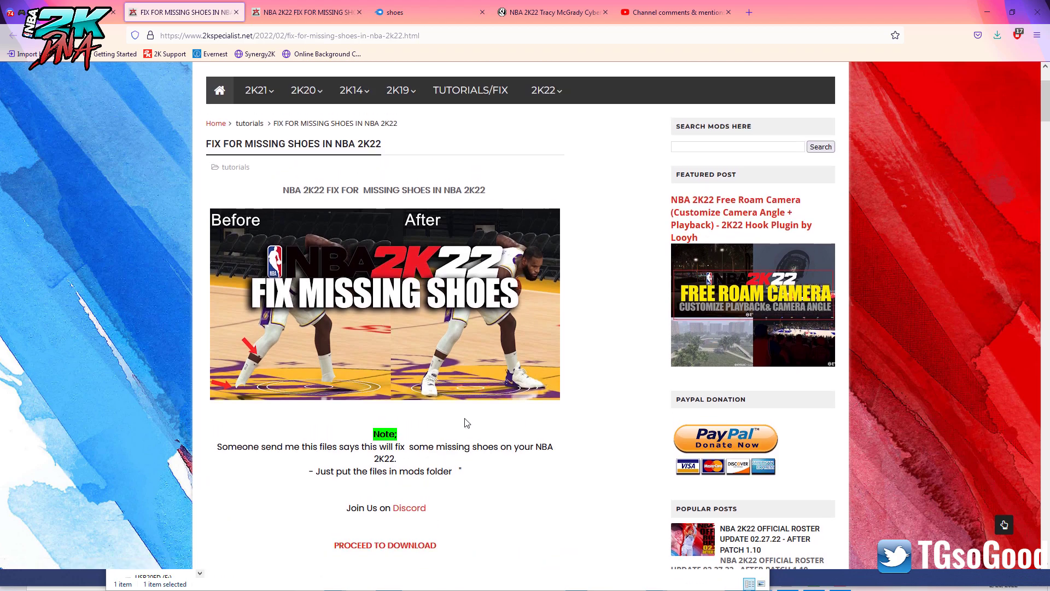